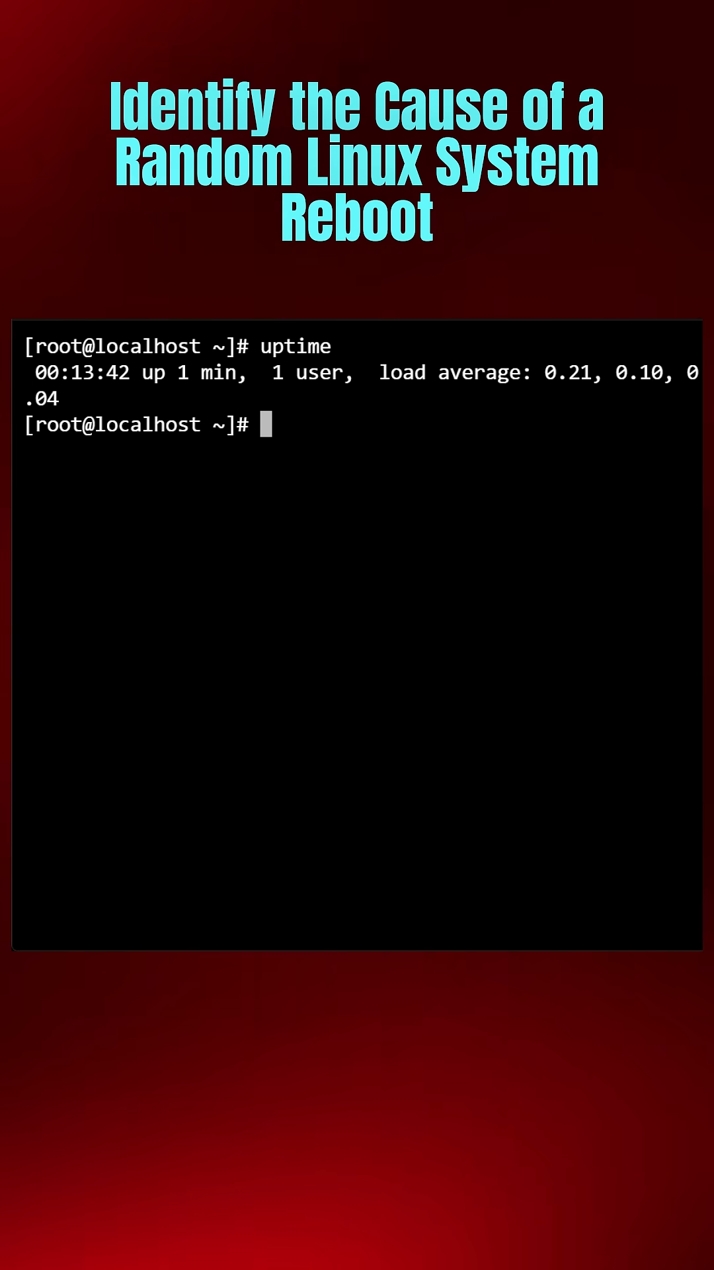
text(less /var/log/messages)
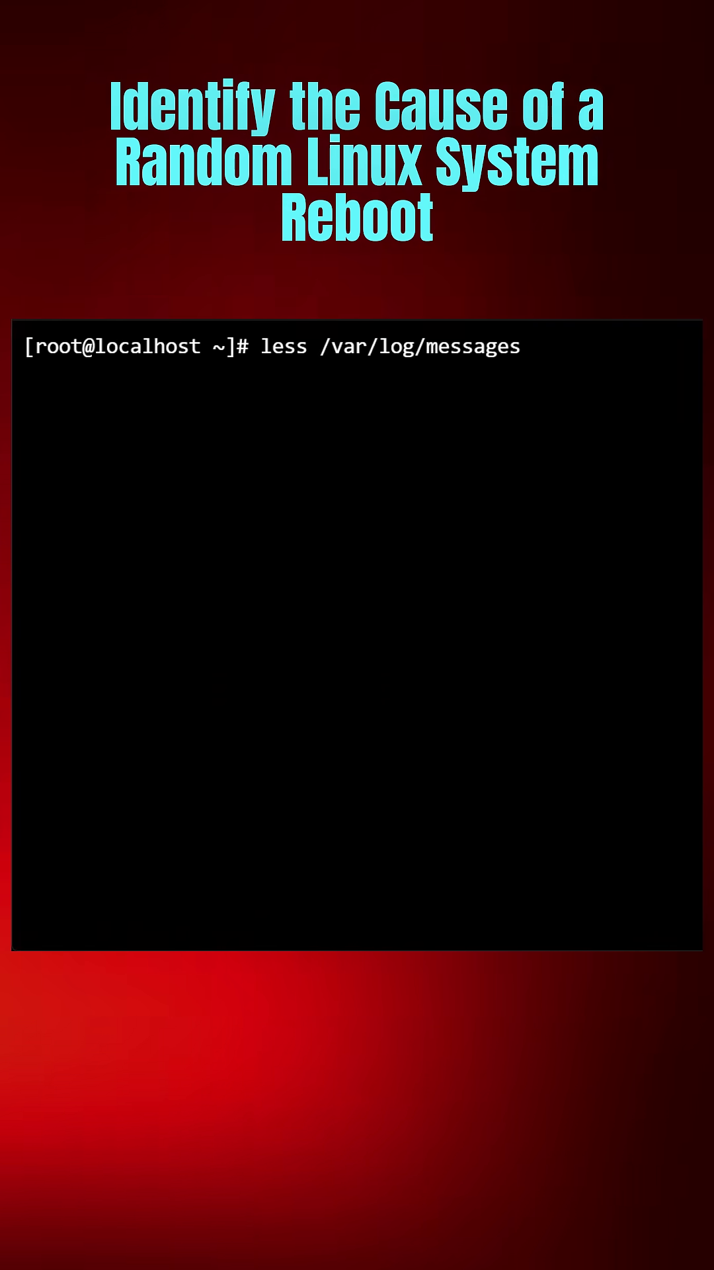
Open /var/log/messages in less and page down through the kernel boot entries
key(Return)
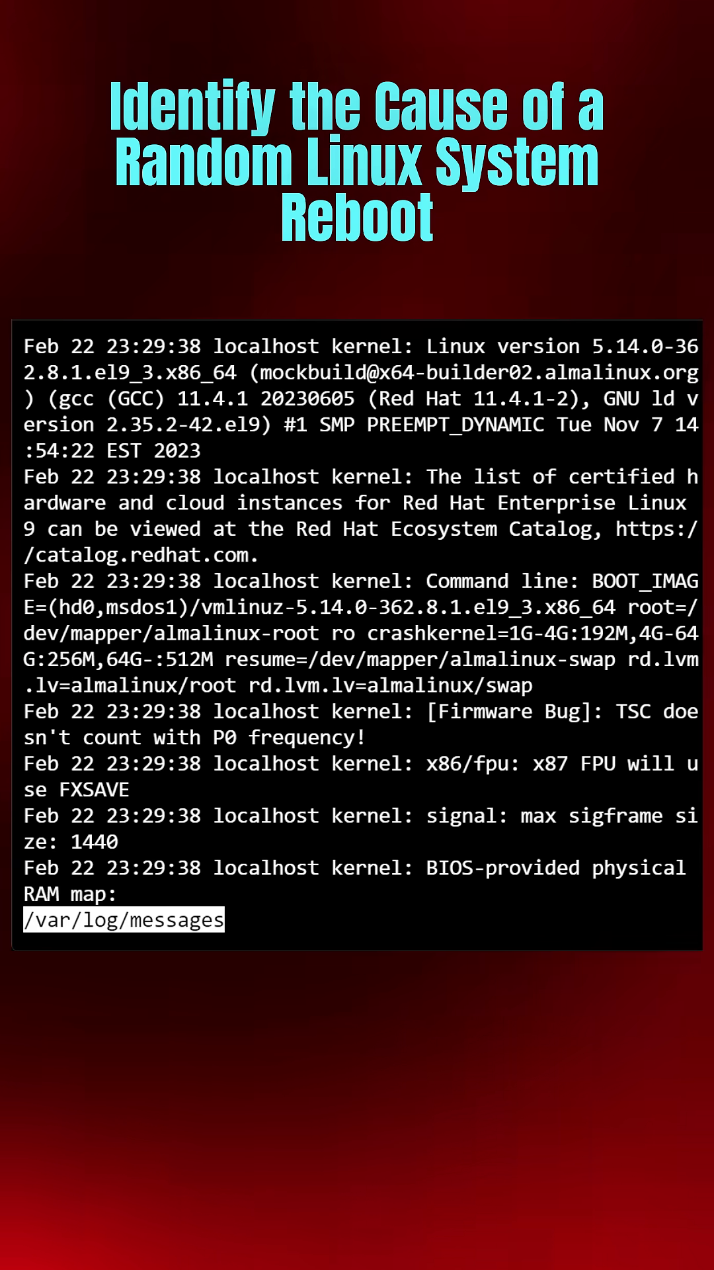
key(space)
key(space)
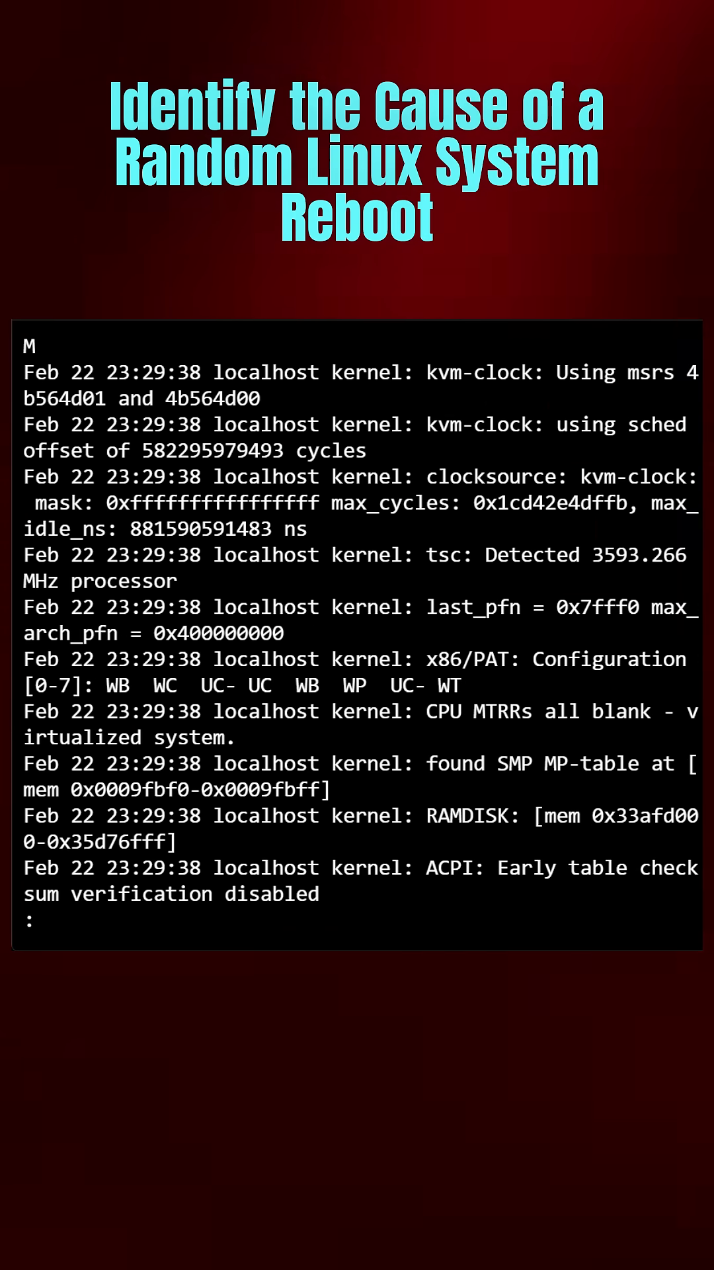
key(space)
key(space)
key(space)
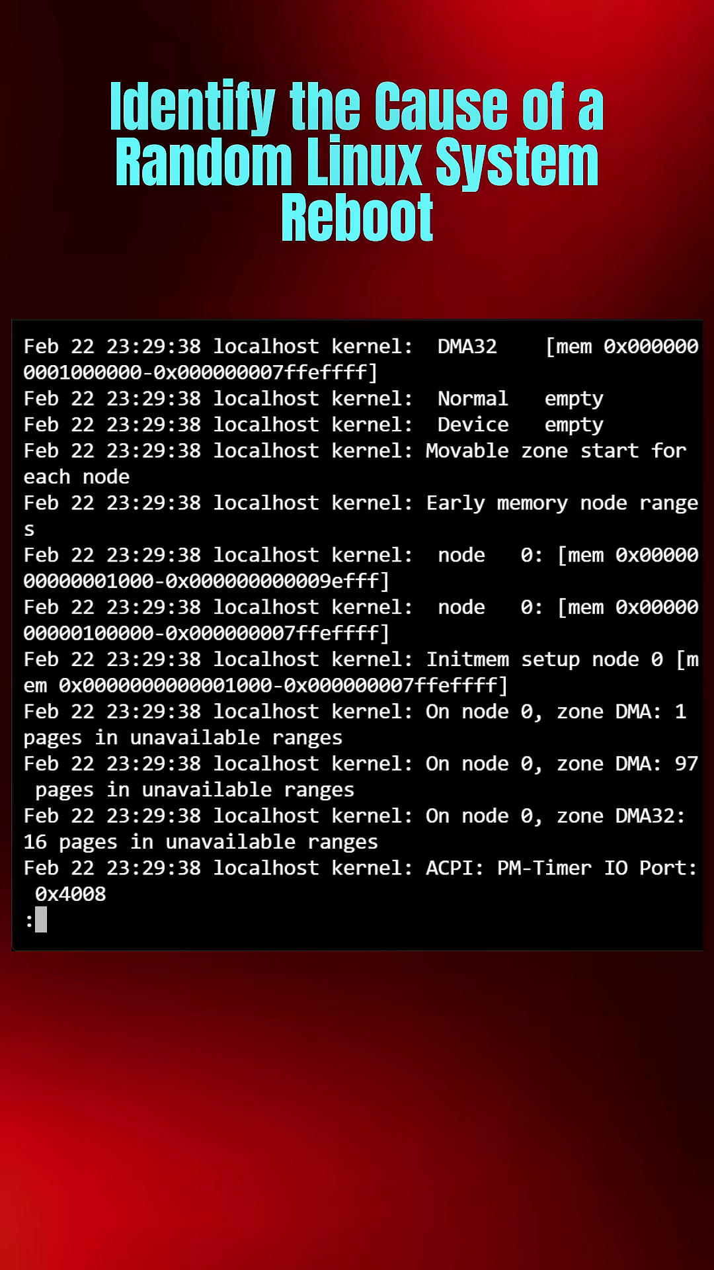
key(space)
key(space)
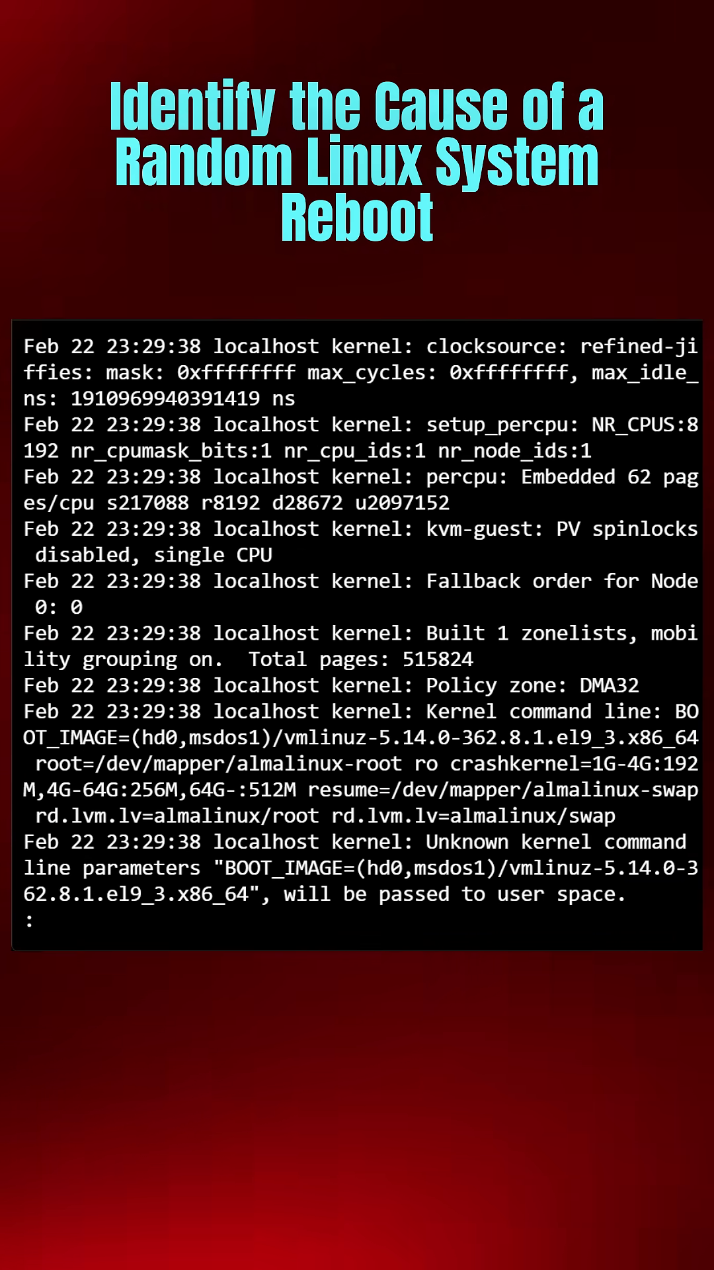
key(space)
key(space)
key(space)
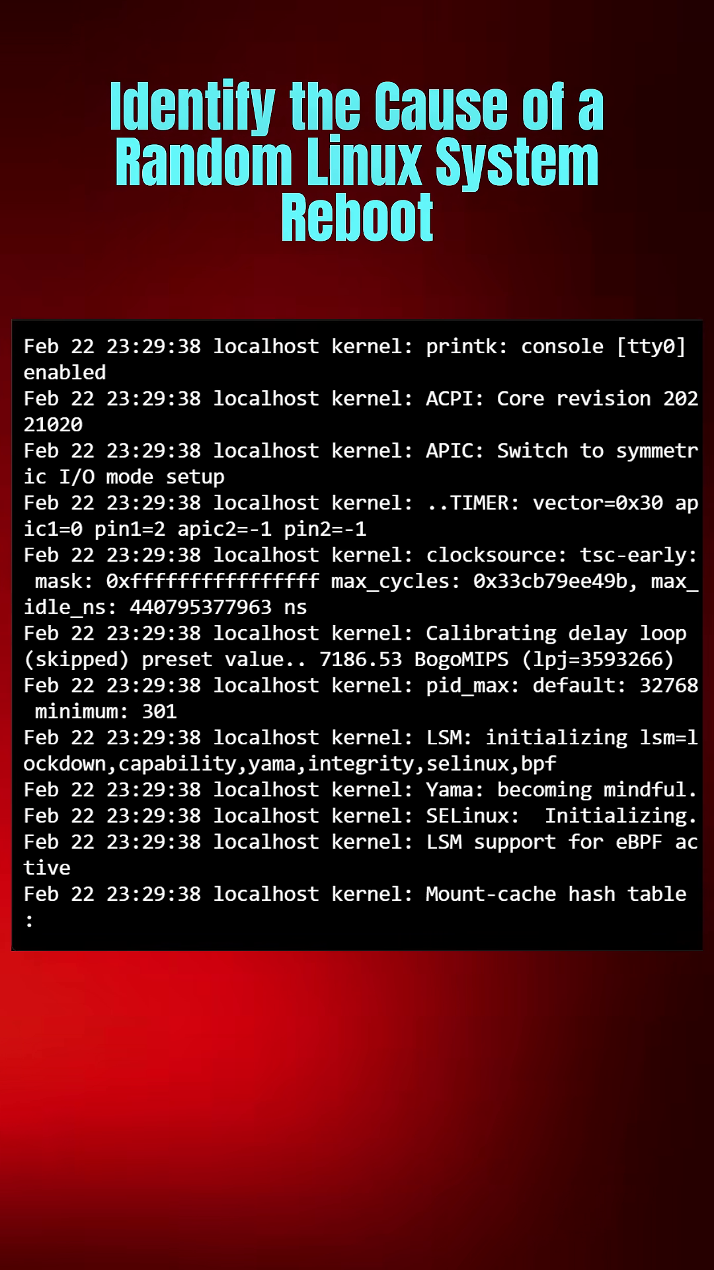
key(space)
text(qj)
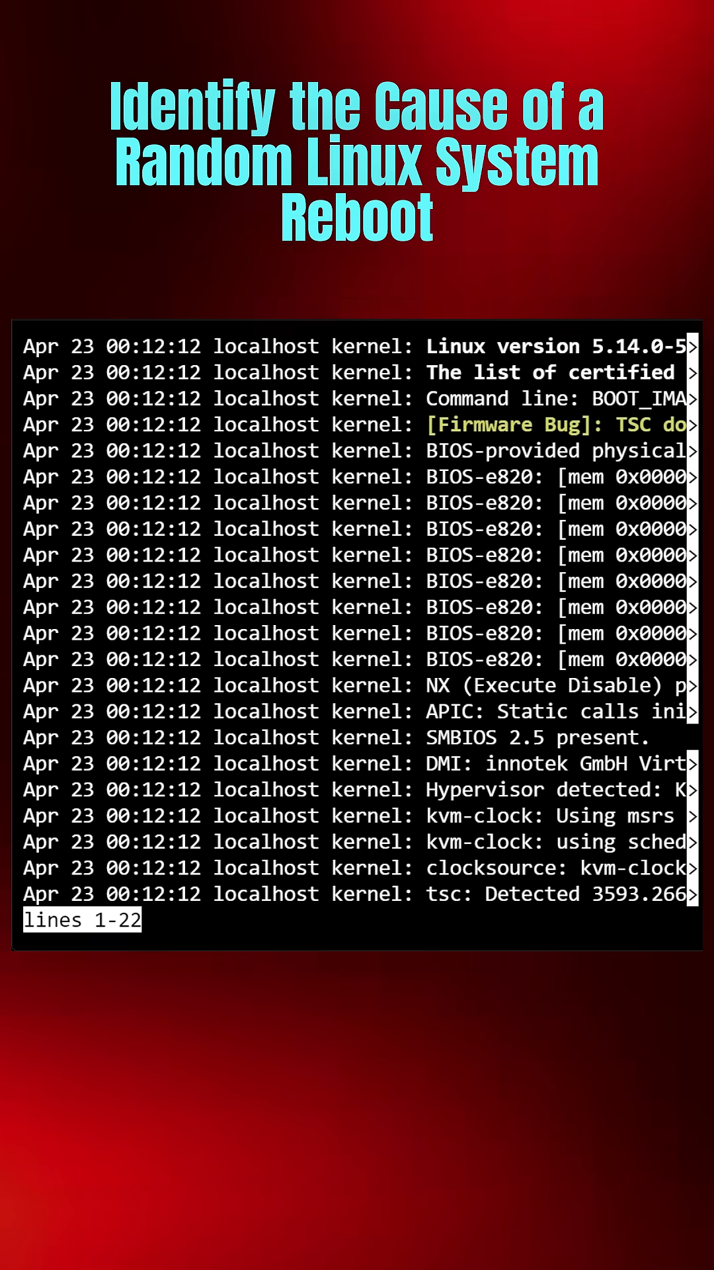
Jump to the end of the journalctl output and scroll back through the latest entries
key(G)
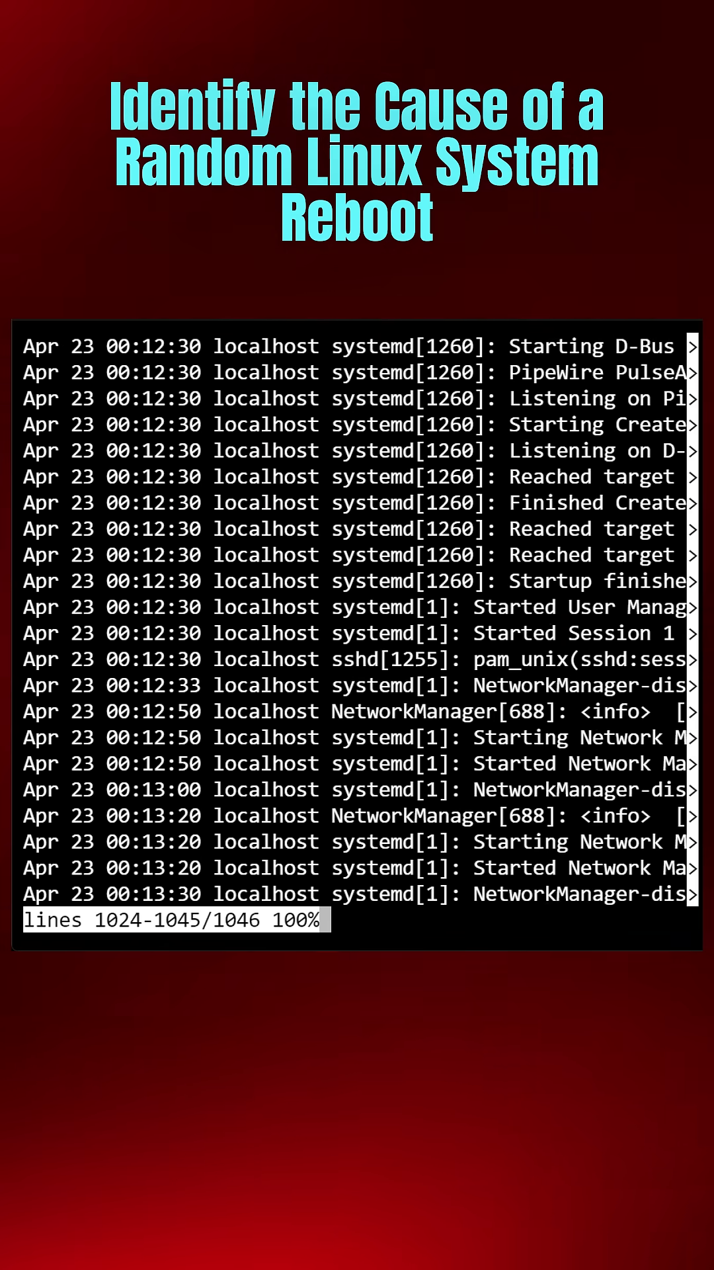
key(Up)
key(Up)
key(Up)
key(Up)
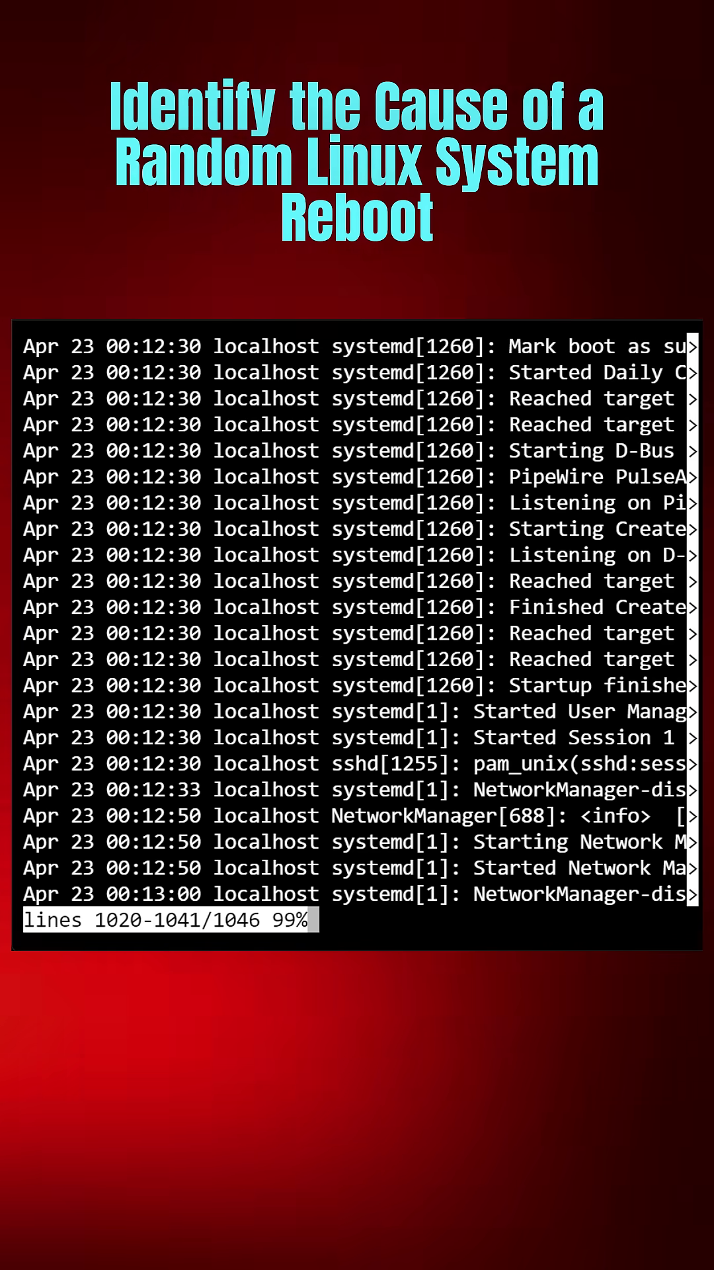
key(Up)
key(Up)
key(Up)
key(Up)
key(Right)
key(Right)
key(Left)
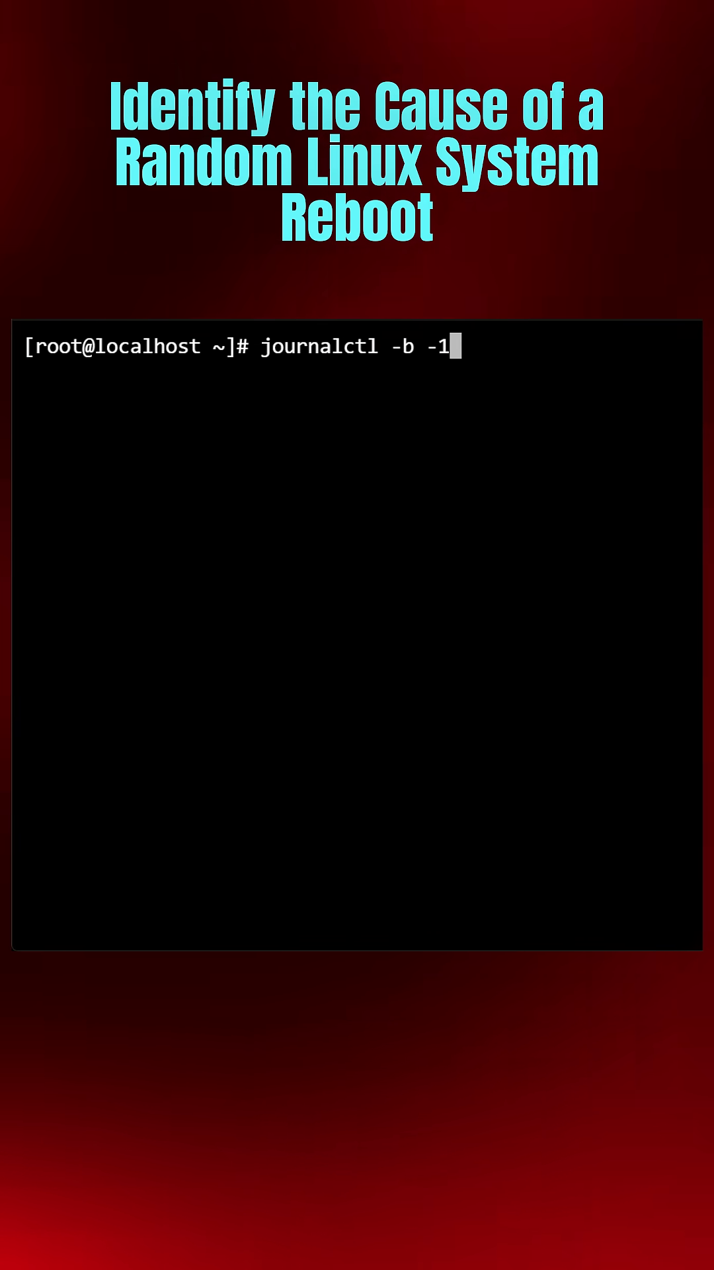
Show the journalctl -b -1 log at its final shutdown entries and begin a search
key(Return)
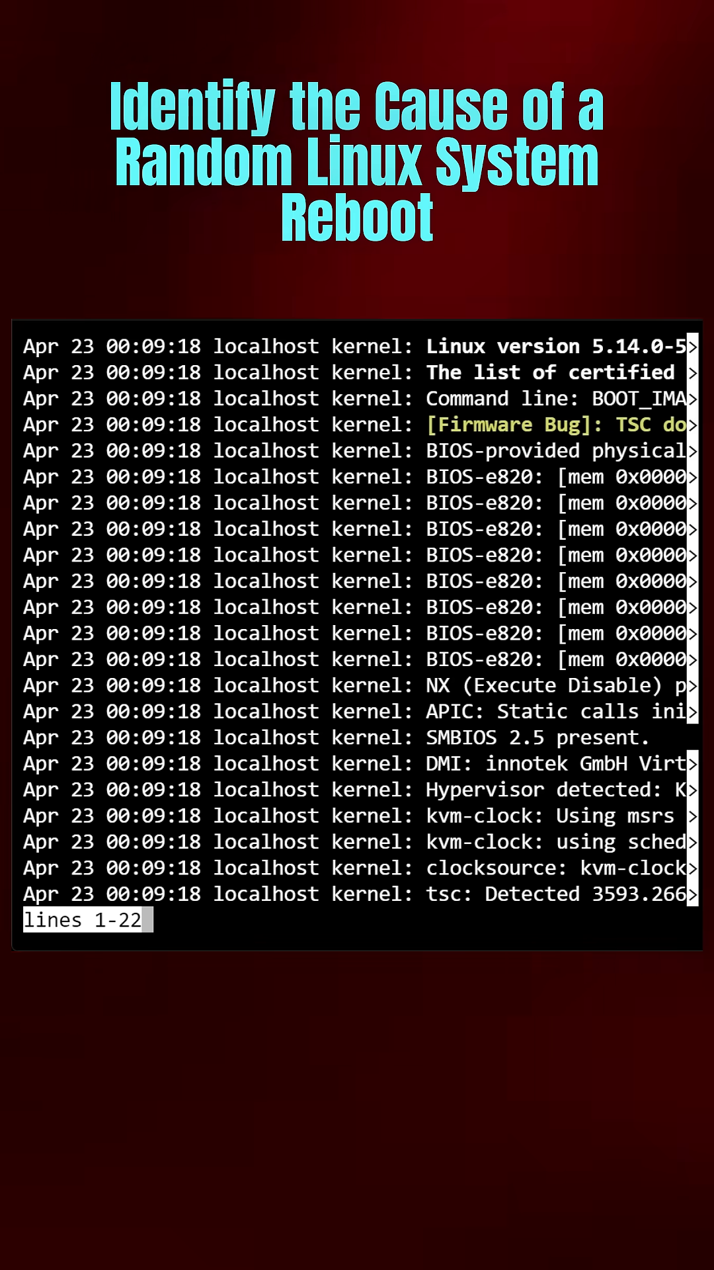
key(shift+g)
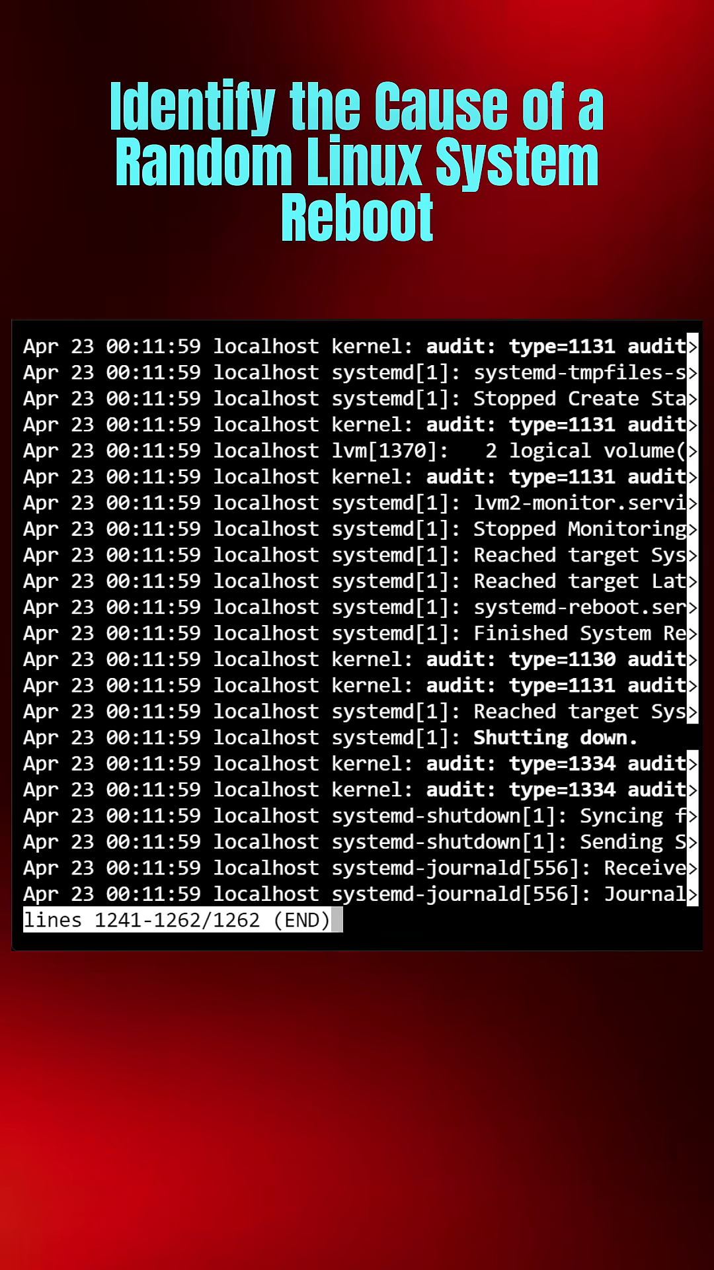
key(slash)
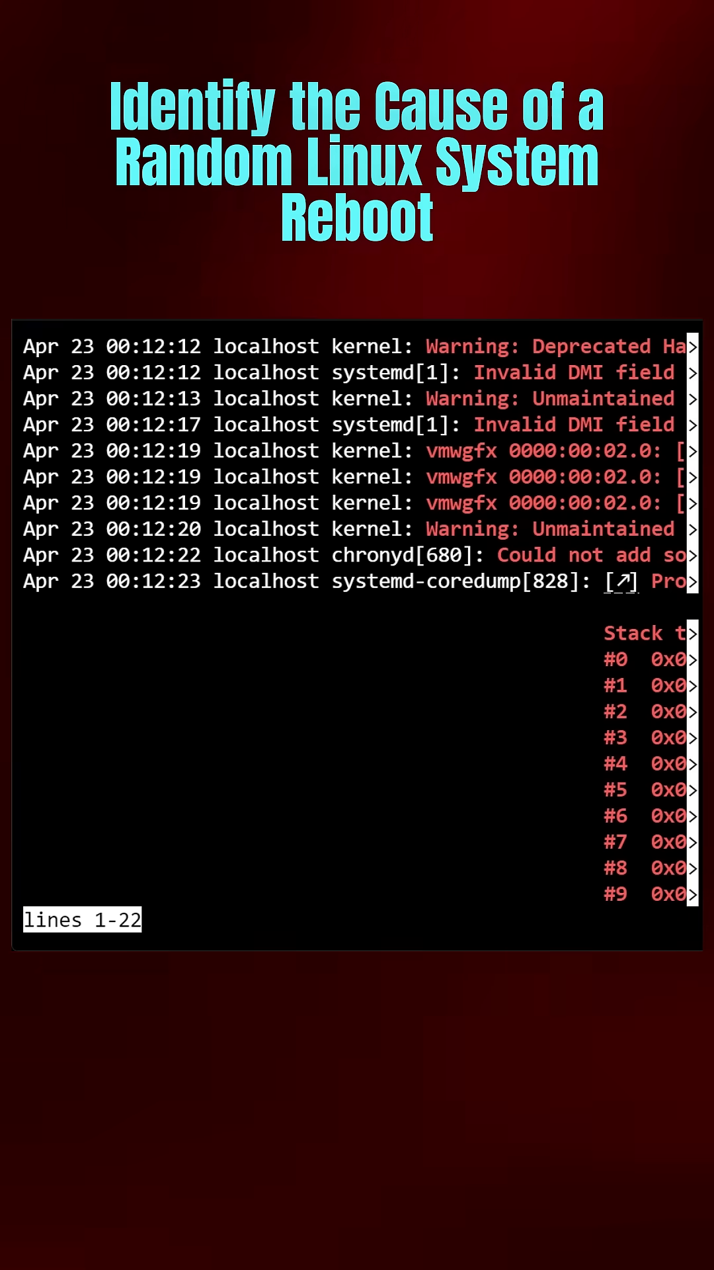
Scroll the error entries sideways to read mongod (PID 788)'s core dump and tcmalloc/malloc stack trace
key(Right)
key(Right)
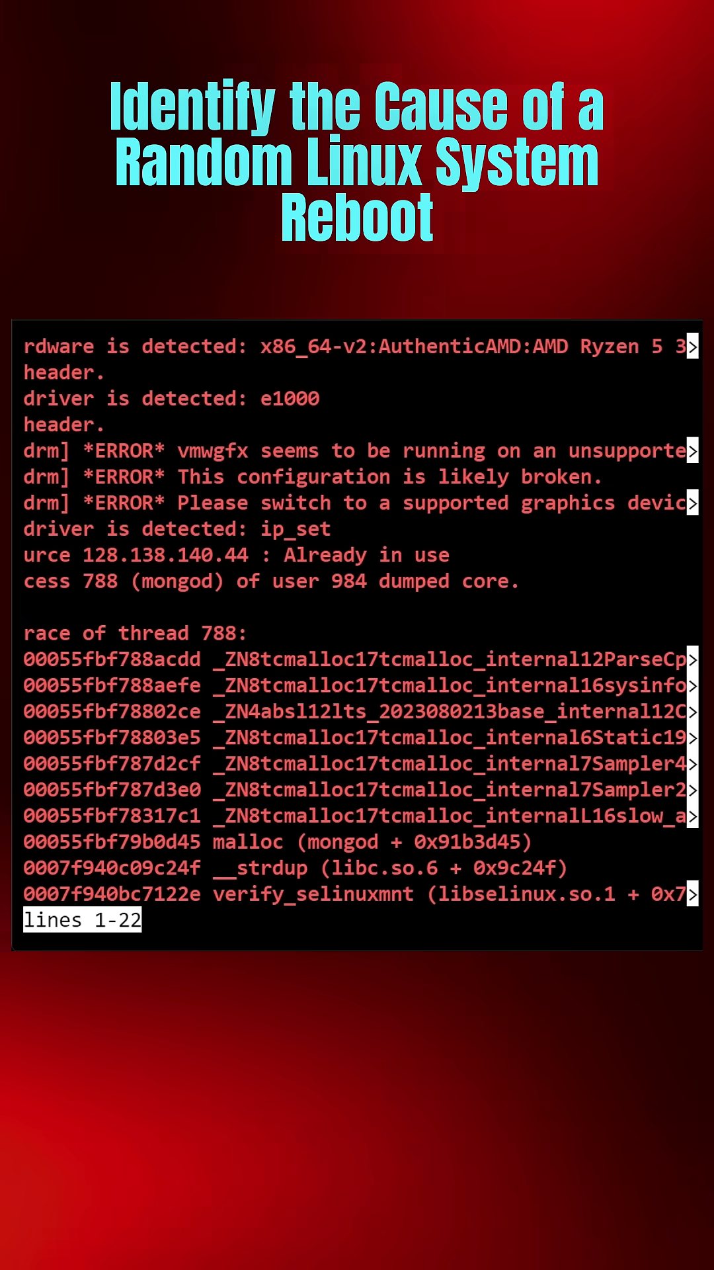
key(Right)
key(Right)
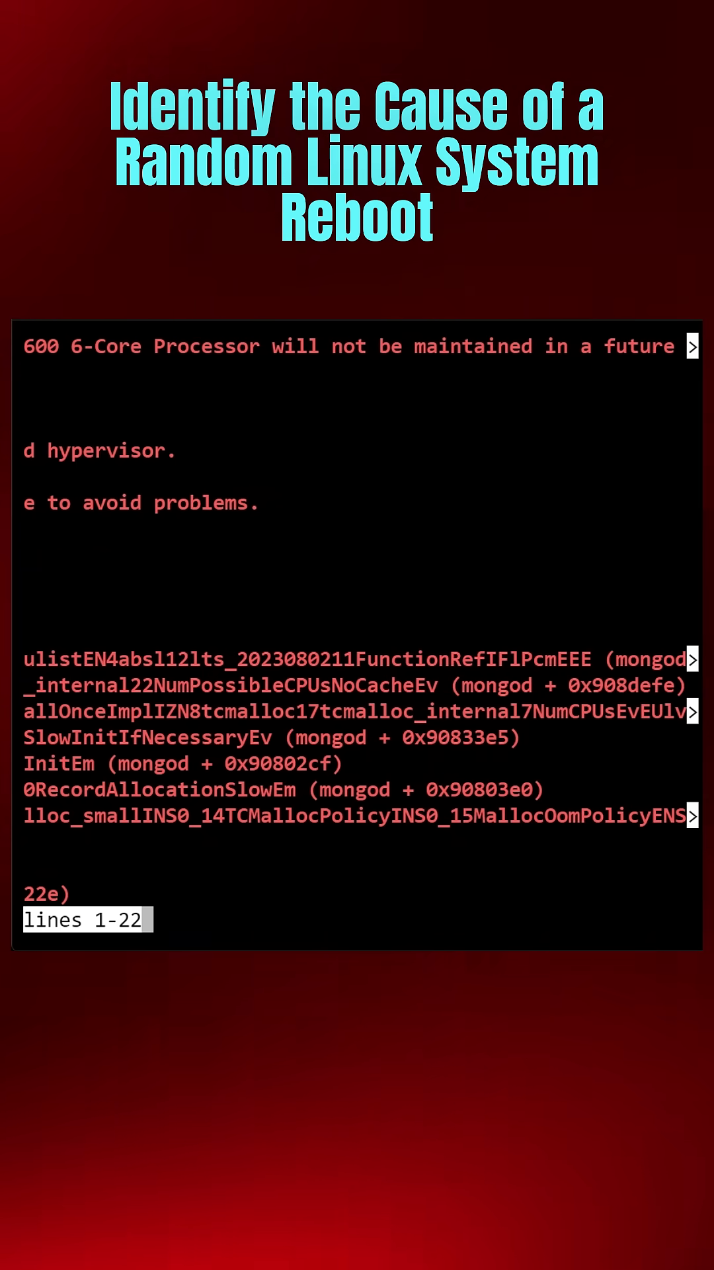
key(Right)
key(Right)
key(Right)
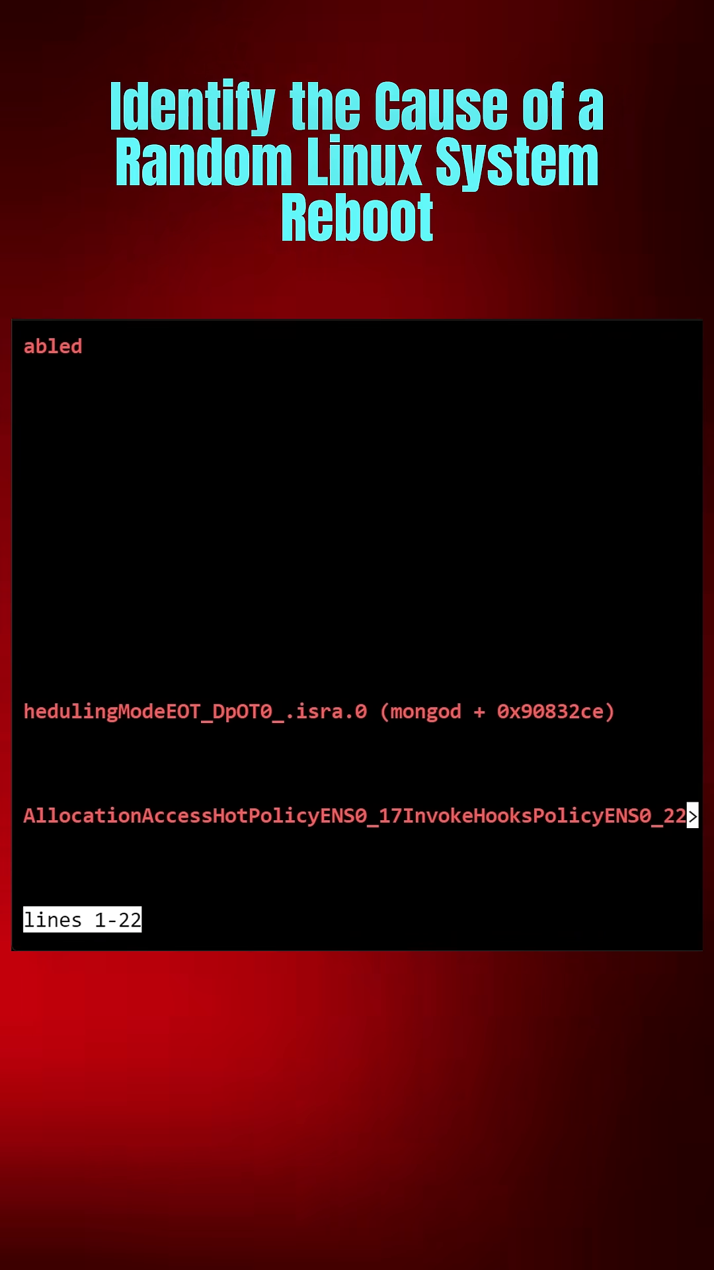
key(Right)
key(Left)
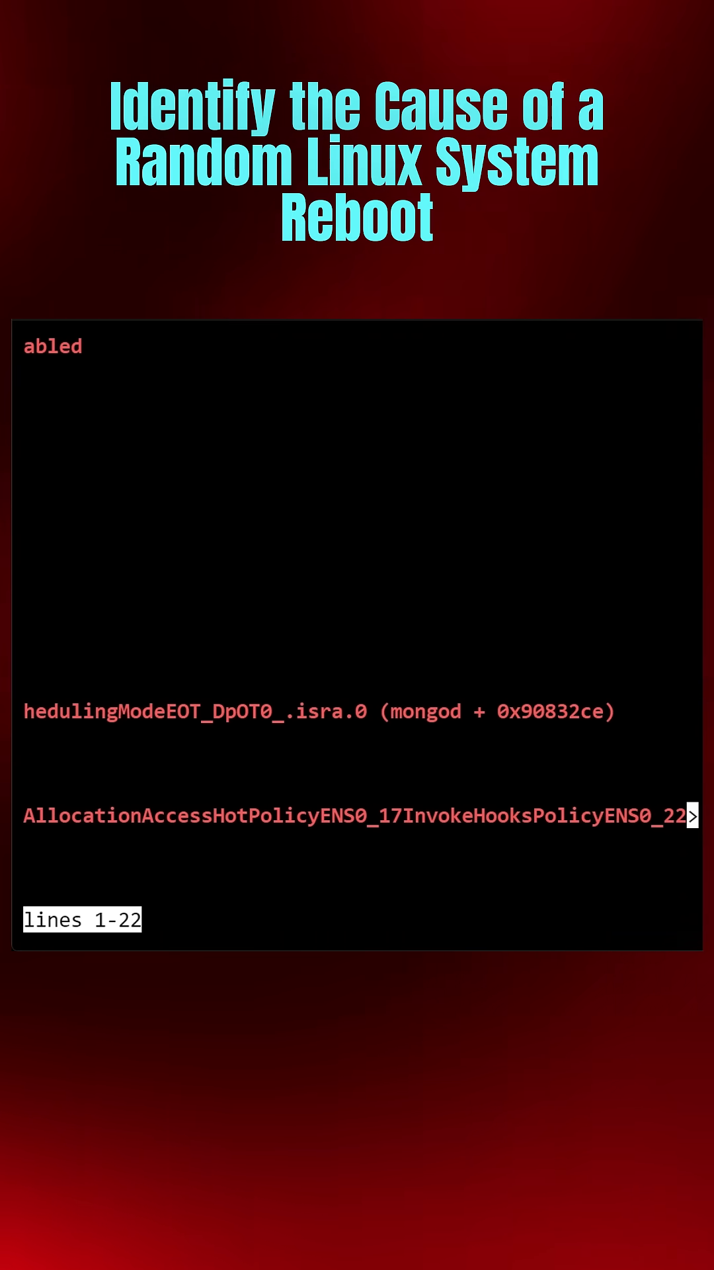
key(Left)
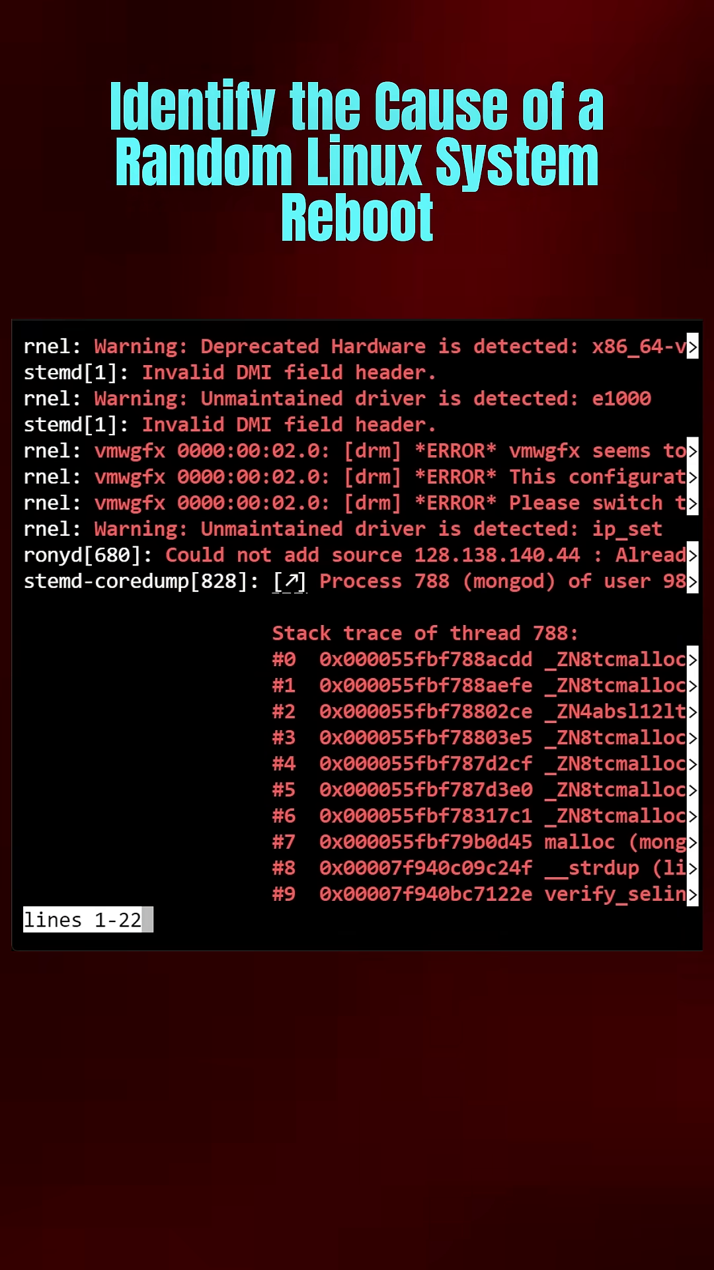
key(Right)
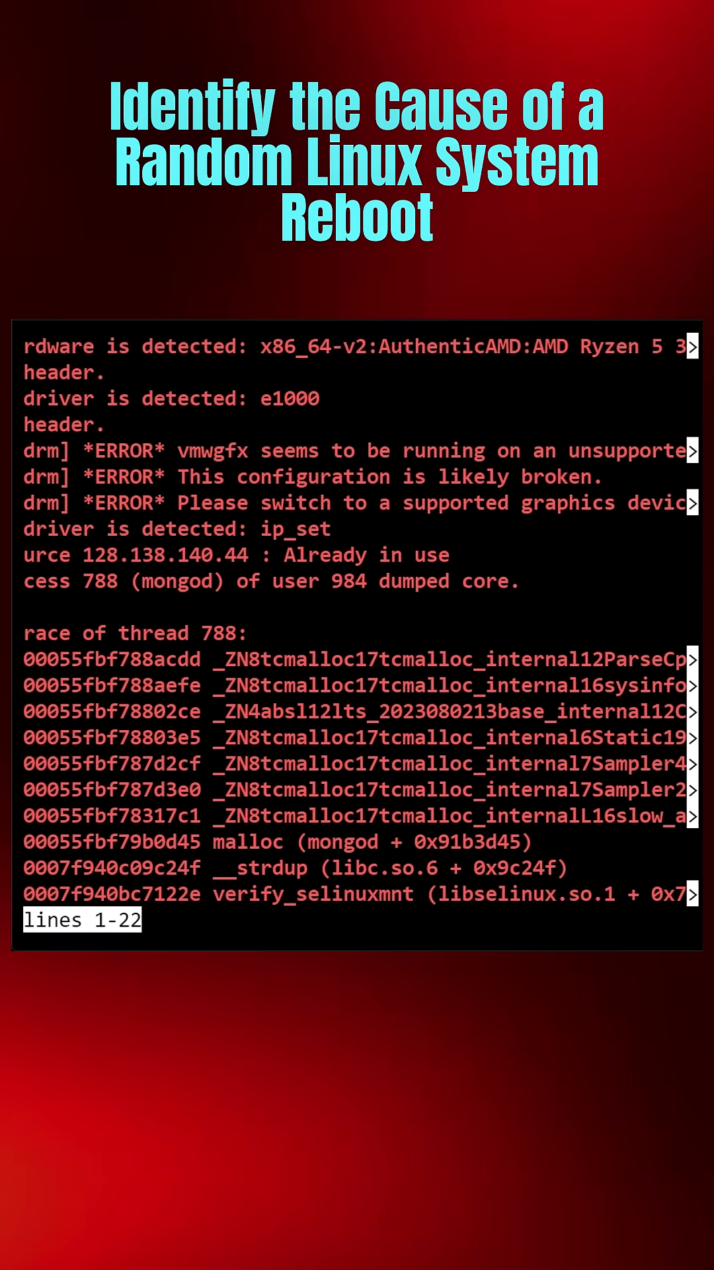